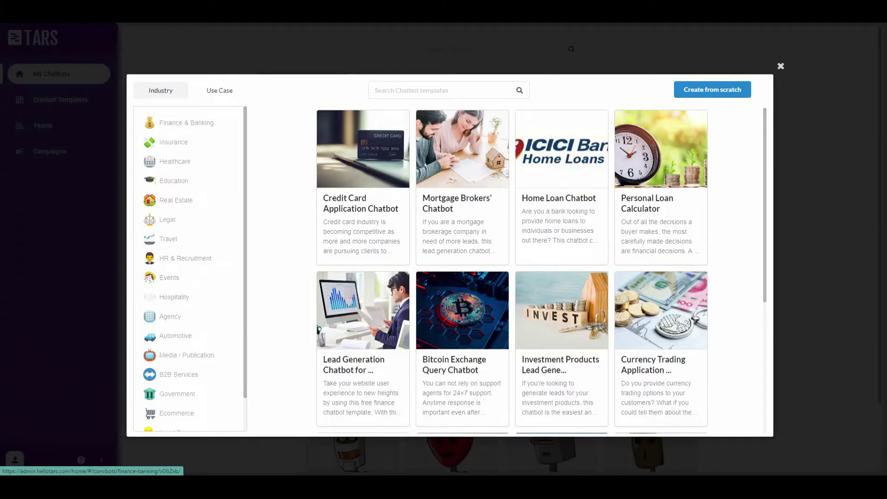
Browse the Finance & Banking chatbot templates in the new-chatbot gallery.
{"action": "scroll", "coordinate": [540, 270], "scroll_direction": "down", "scroll_amount": 1}
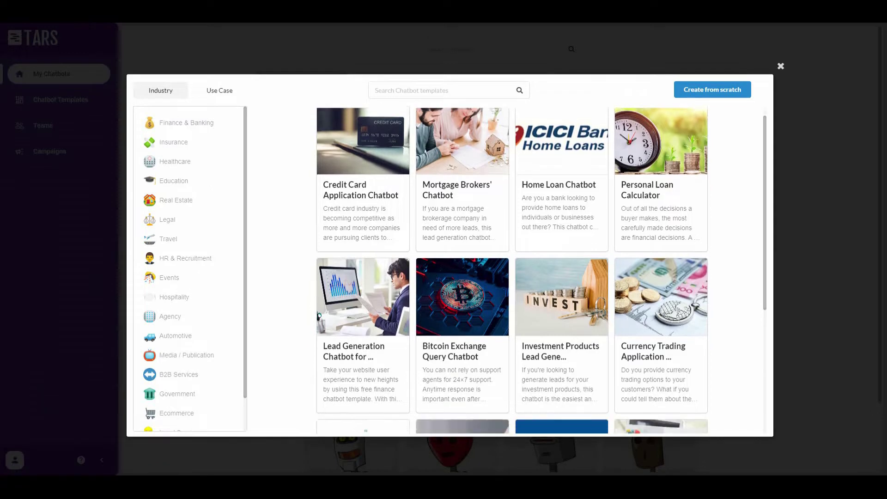
{"action": "scroll", "coordinate": [541, 270], "scroll_direction": "down", "scroll_amount": 5}
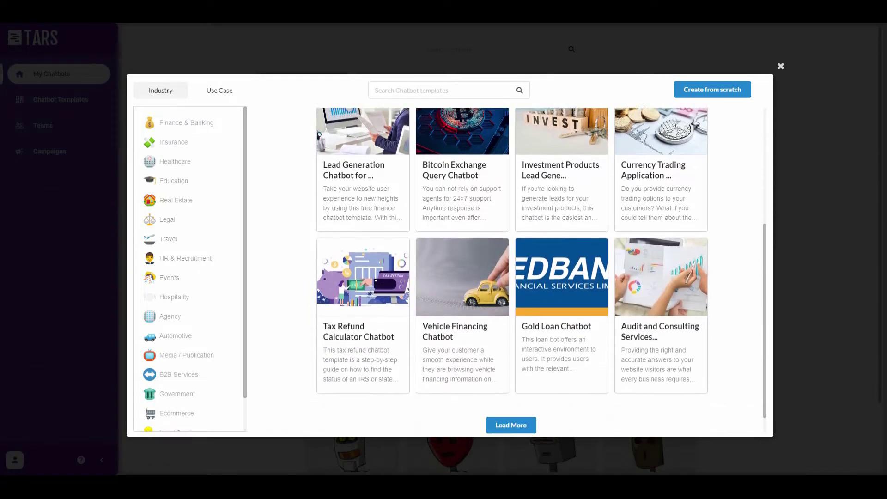
{"action": "scroll", "coordinate": [540, 270], "scroll_direction": "down", "scroll_amount": 1}
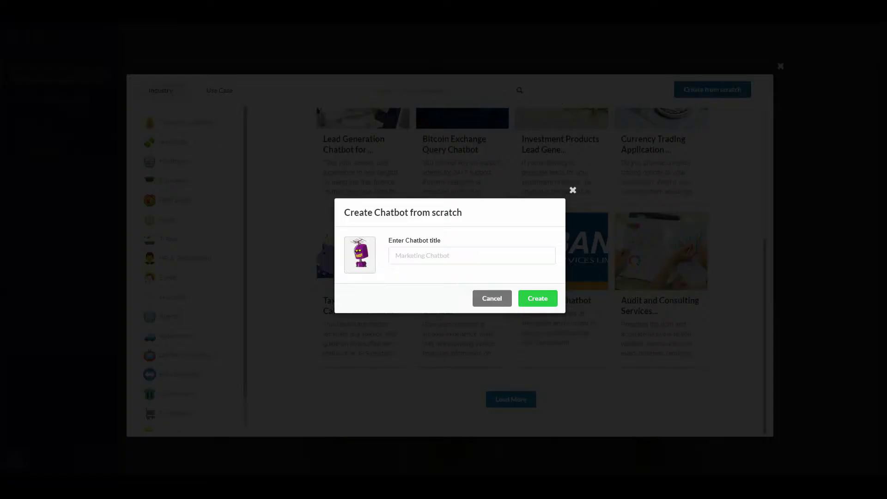
Create a blank chatbot titled 'AI chatbot'.
{"action": "left_click", "coordinate": [471, 256]}
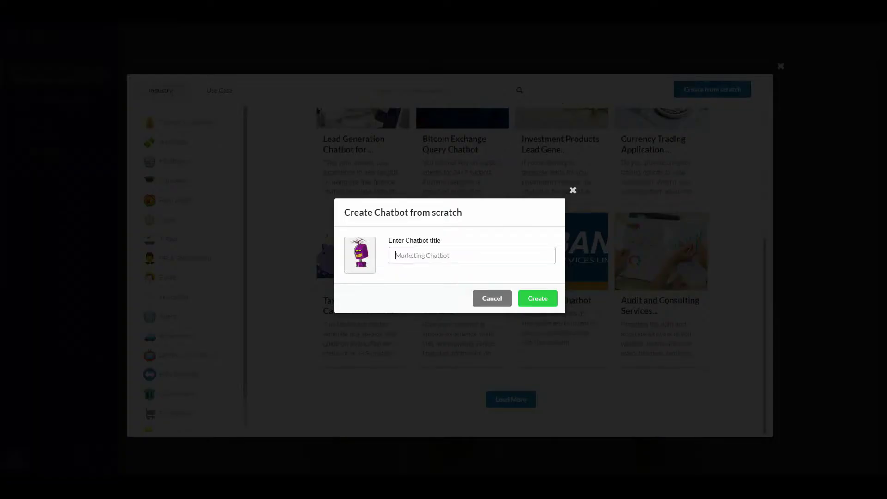
{"action": "type", "text": "AI chatbot"}
{"action": "key", "text": "Return"}
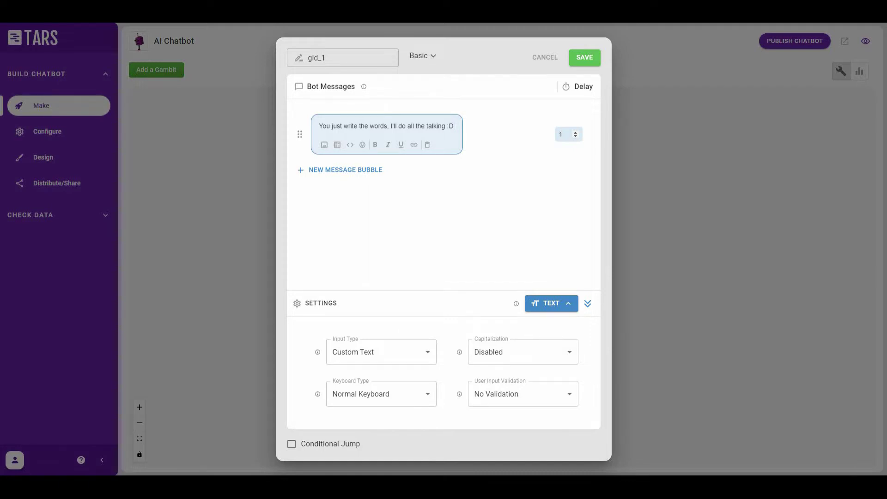
Show the list of user input types available for the gambit.
{"action": "left_click", "coordinate": [551, 303]}
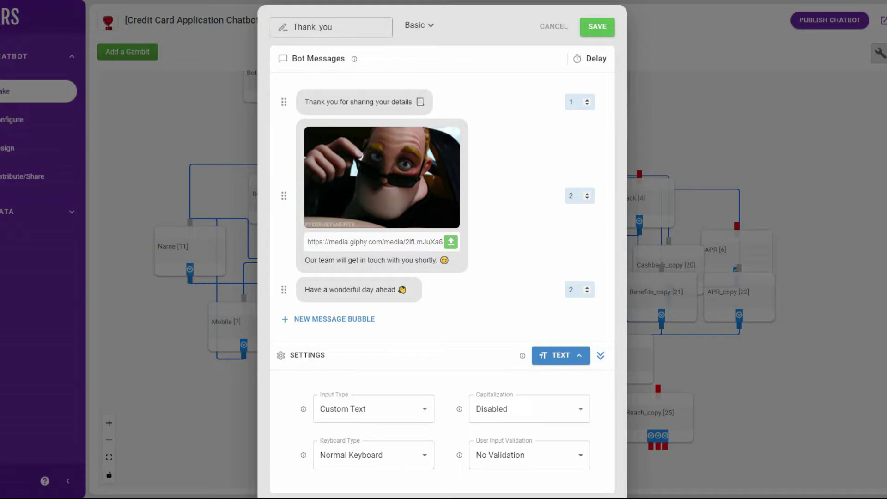
Set the Thank_you gambit's input type to Auto Page Redirection.
{"action": "scroll", "coordinate": [466, 245], "scroll_direction": "down", "scroll_amount": 1}
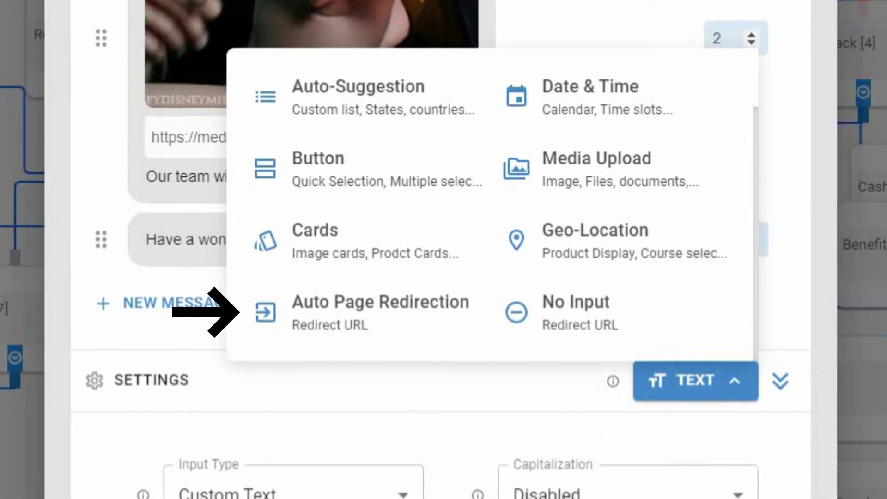
{"action": "left_click", "coordinate": [360, 312]}
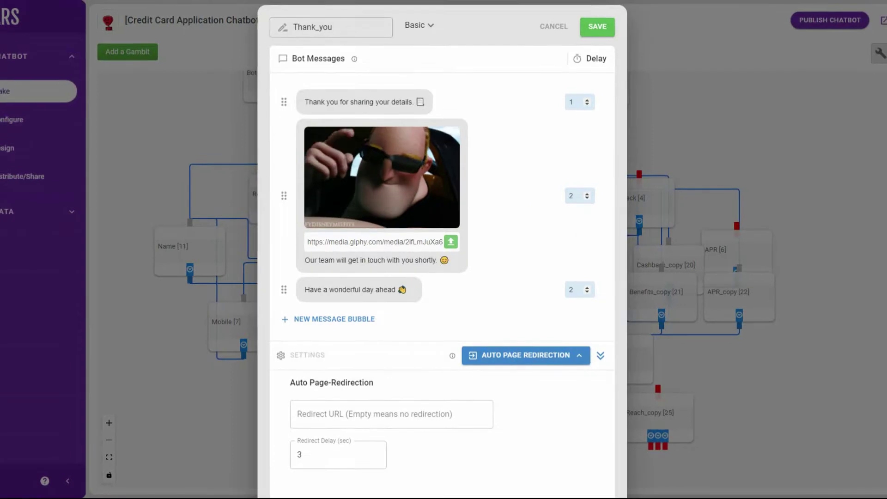
{"action": "scroll", "coordinate": [442, 249], "scroll_direction": "down", "scroll_amount": 1}
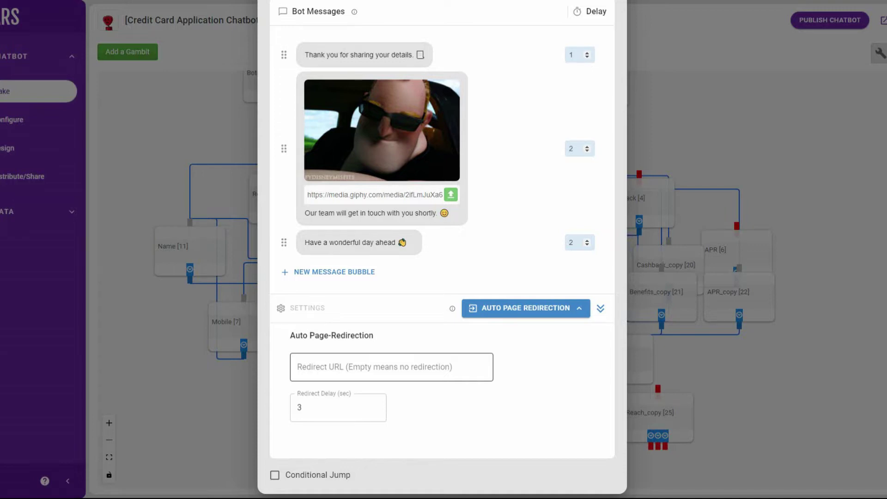
{"action": "scroll", "coordinate": [442, 184], "scroll_direction": "up", "scroll_amount": 3}
Save the Thank_you gambit and view the published chatbot in a new tab.
{"action": "left_click", "coordinate": [597, 25]}
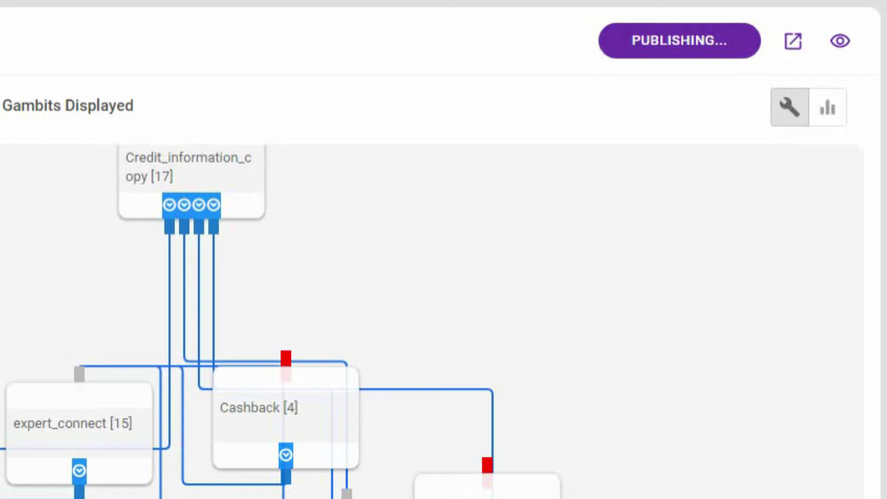
{"action": "left_click", "coordinate": [792, 41]}
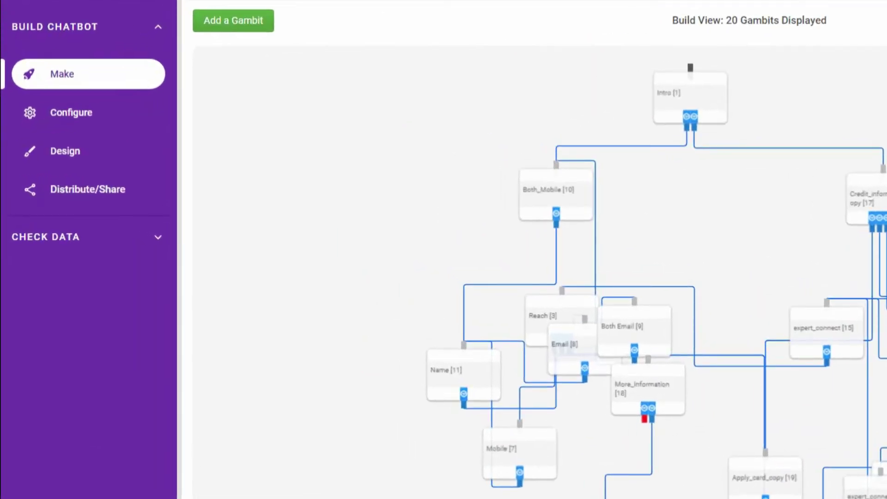
Open the Custom design settings with Background and Page Background options expanded.
{"action": "left_click", "coordinate": [65, 151]}
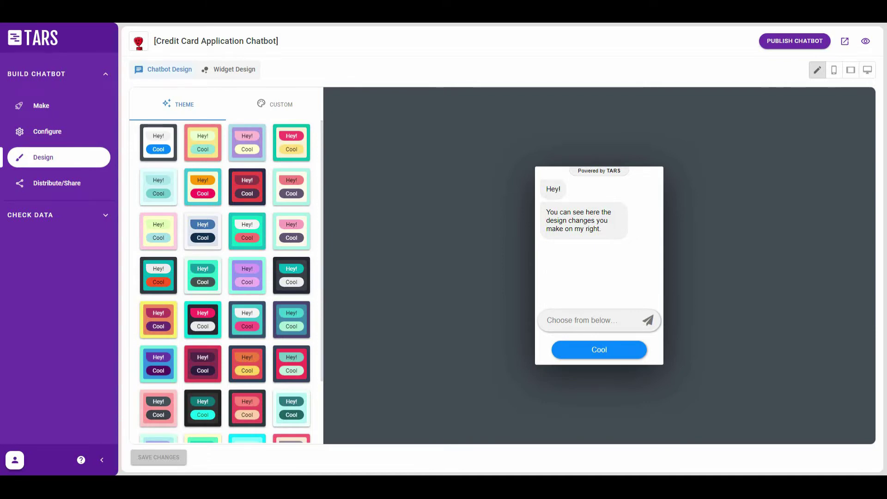
{"action": "left_click", "coordinate": [275, 104]}
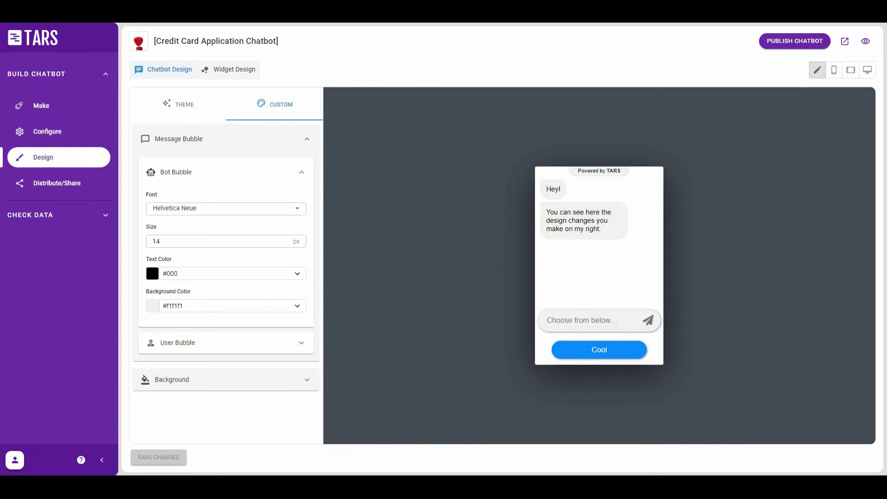
{"action": "left_click", "coordinate": [171, 379]}
{"action": "scroll", "coordinate": [225, 277], "scroll_direction": "down", "scroll_amount": 1}
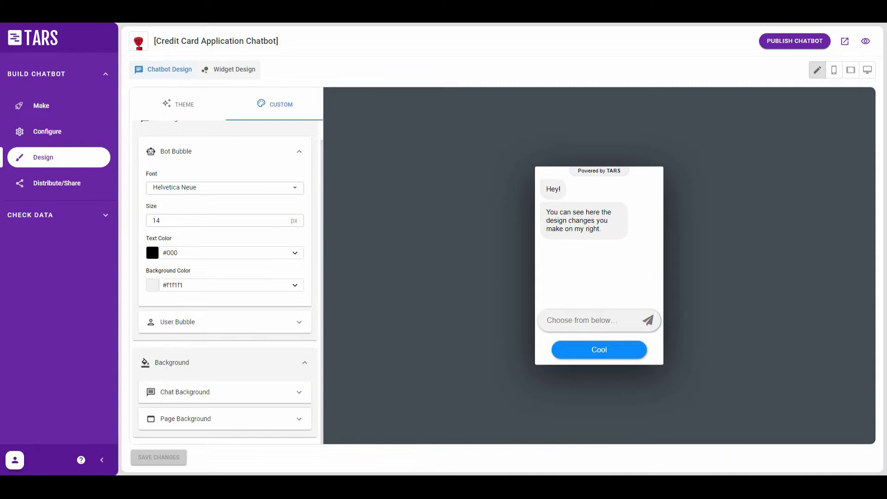
{"action": "left_click", "coordinate": [299, 419]}
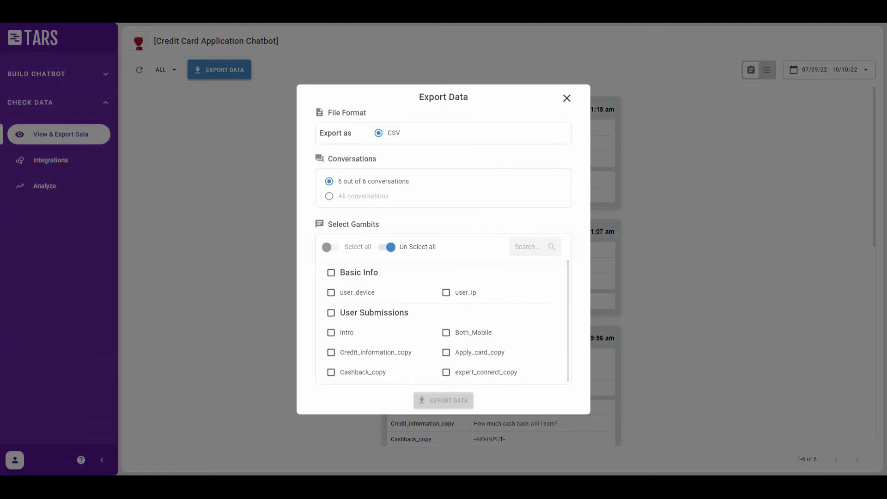
Close the Export Data options and go to the chatbot's Integrations page.
{"action": "scroll", "coordinate": [441, 321], "scroll_direction": "down", "scroll_amount": 1}
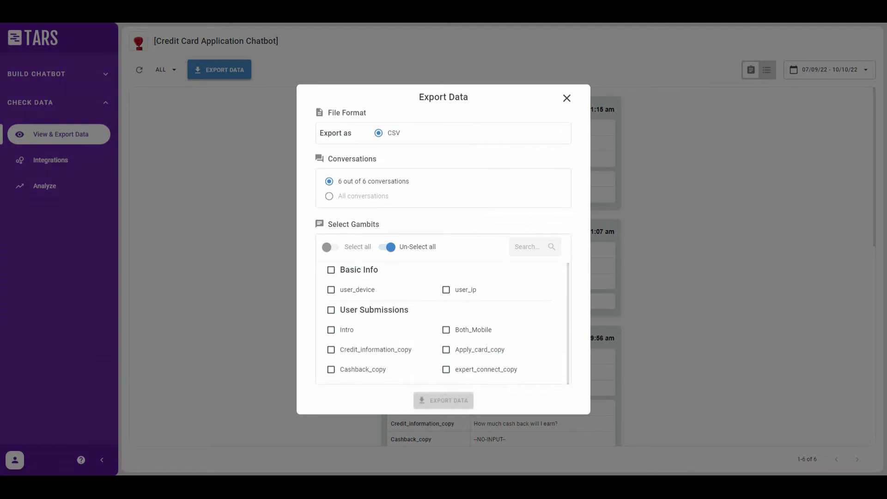
{"action": "key", "text": "Escape"}
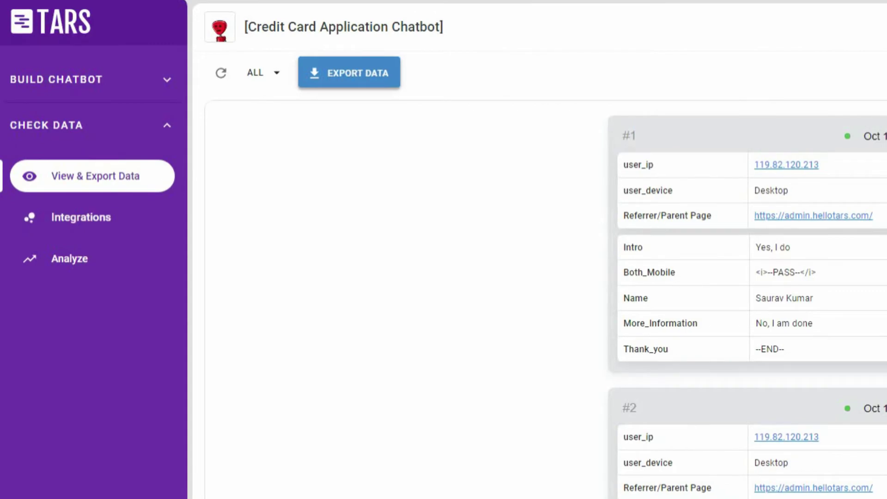
{"action": "left_click", "coordinate": [51, 160]}
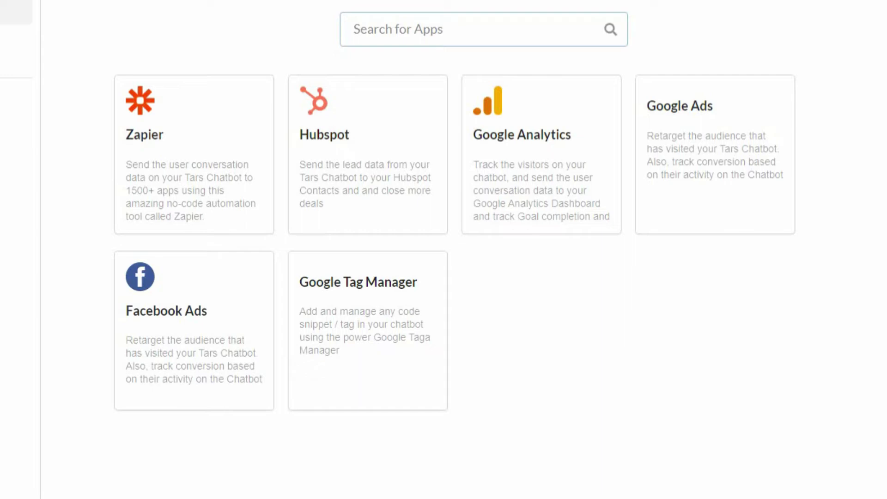
Look at the Zapier integration templates.
{"action": "left_click", "coordinate": [180, 98]}
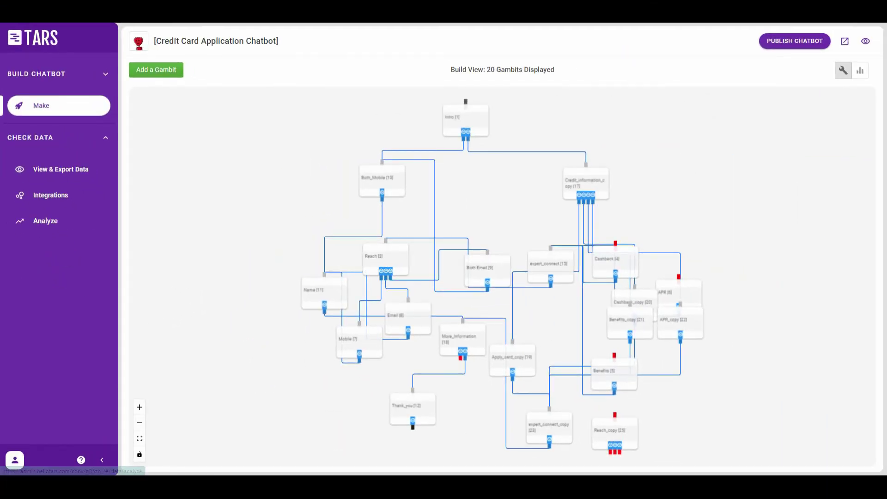
View the chatbot's analytics as a Timeline Graph.
{"action": "left_click", "coordinate": [74, 282]}
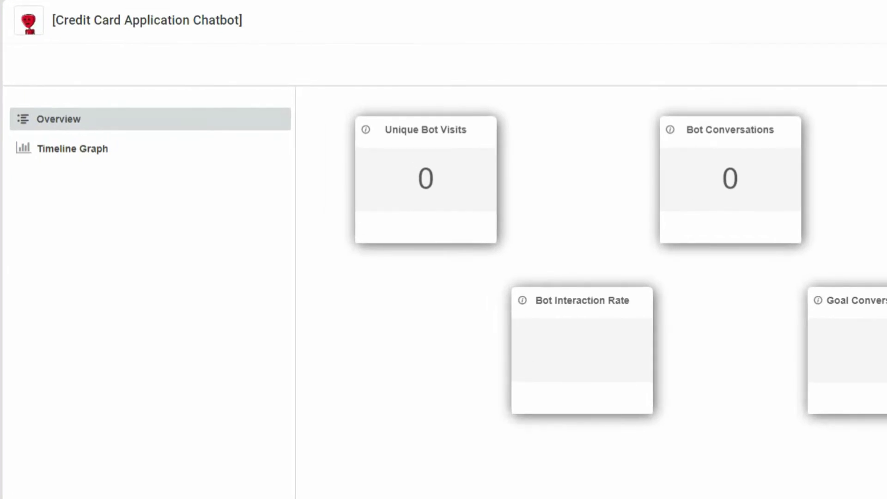
{"action": "left_click", "coordinate": [72, 148]}
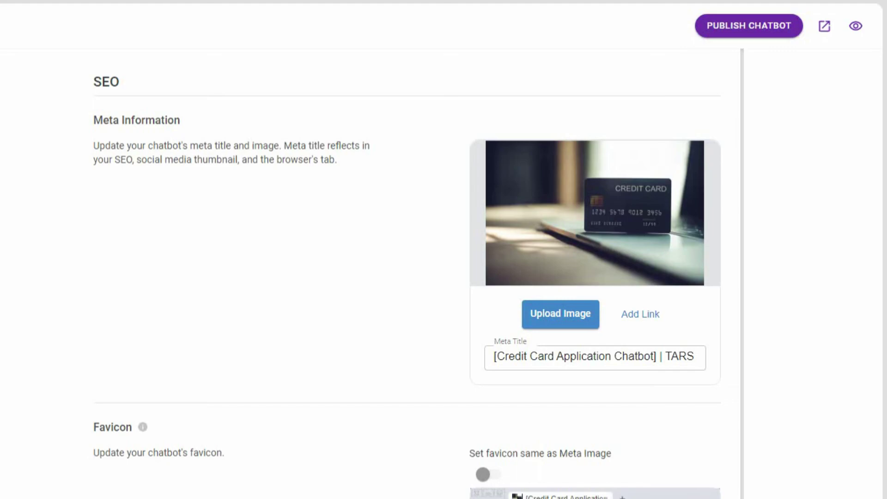
Scroll through the Meta Information, Favicon and Chatbot Description SEO fields.
{"action": "scroll", "coordinate": [444, 249], "scroll_direction": "down", "scroll_amount": 4}
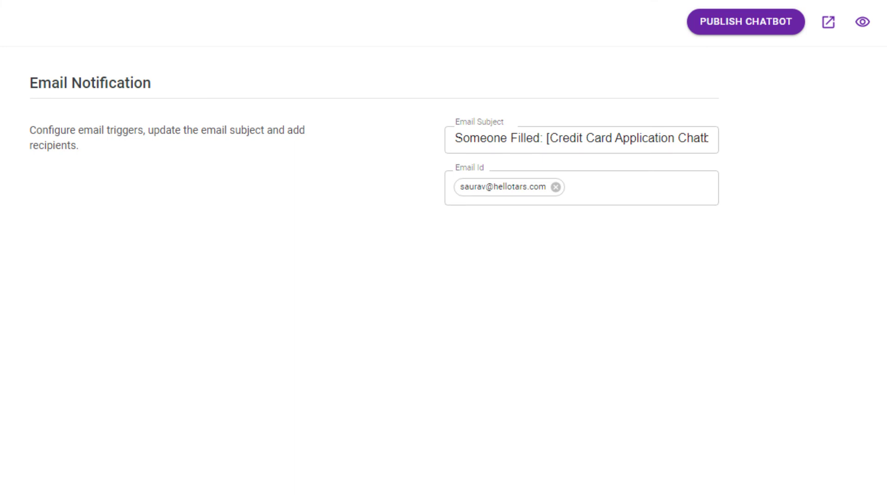
Add three more recipient e-mail addresses to the chatbot's email notifications, then go to Goals & Tracking.
{"action": "key", "text": "Return"}
{"action": "key", "text": "Return"}
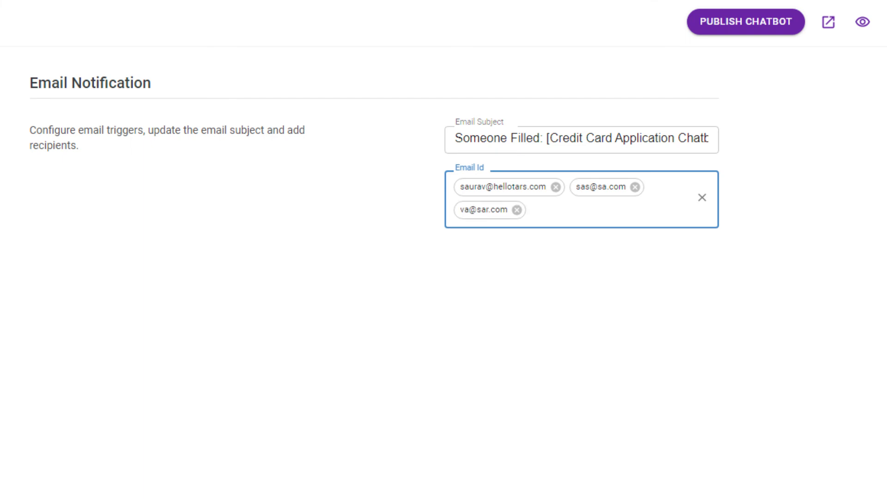
{"action": "key", "text": "Return"}
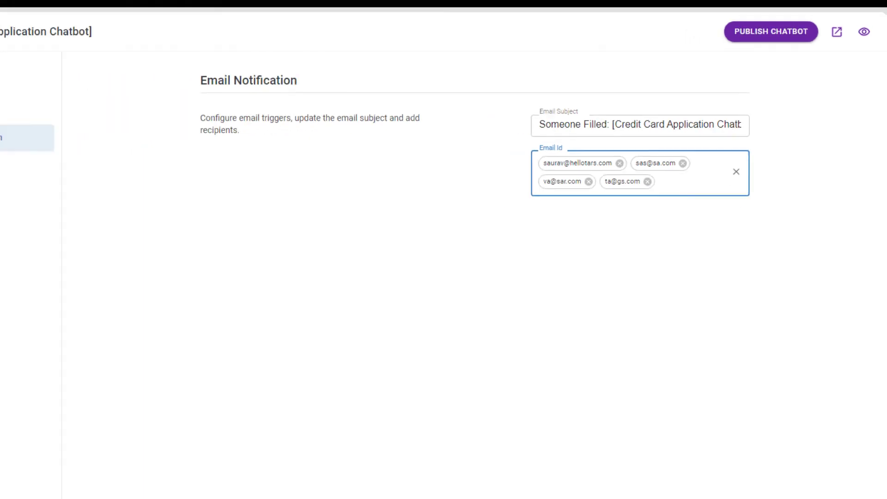
{"action": "left_click", "coordinate": [182, 145]}
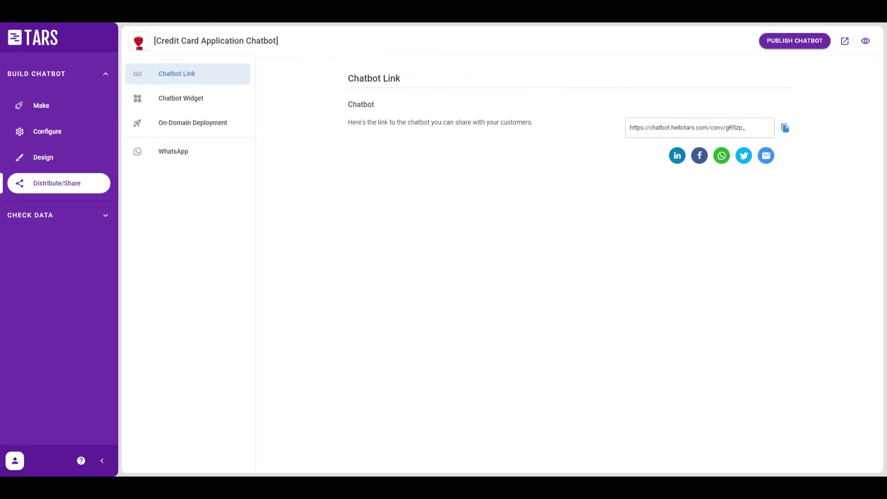
Review the Chatbot Widget and On-Domain Deployment options, ending on the WhatsApp publishing form.
{"action": "left_click", "coordinate": [180, 97]}
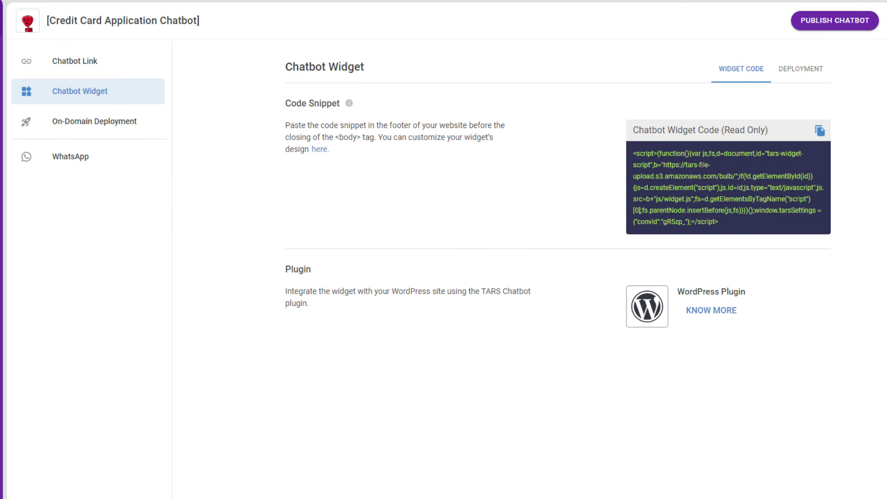
{"action": "left_click", "coordinate": [94, 121]}
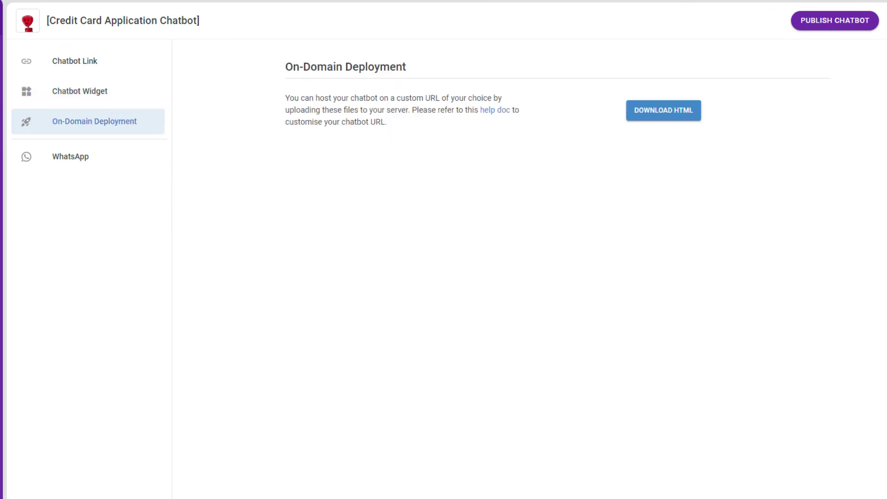
{"action": "left_click", "coordinate": [70, 156]}
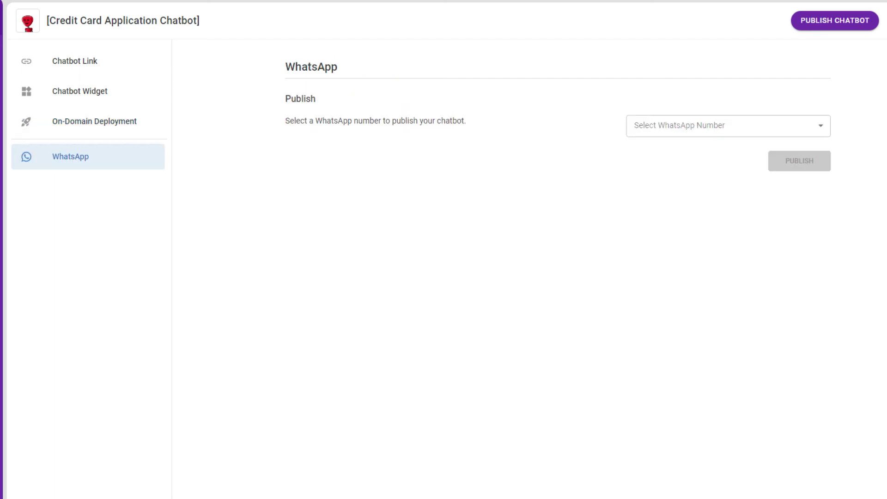